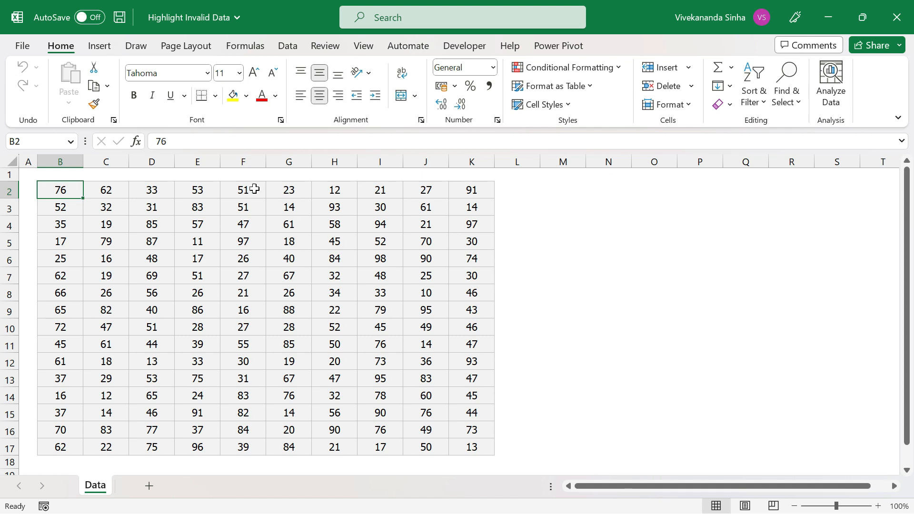
# Apply a data validation rule to the number range B2:K17 that allows only whole numbers greater than or equal to 20.
pyautogui.hotkey('ctrl', 'shift', 'Right')
pyautogui.hotkey('ctrl', 'shift', 'Down')
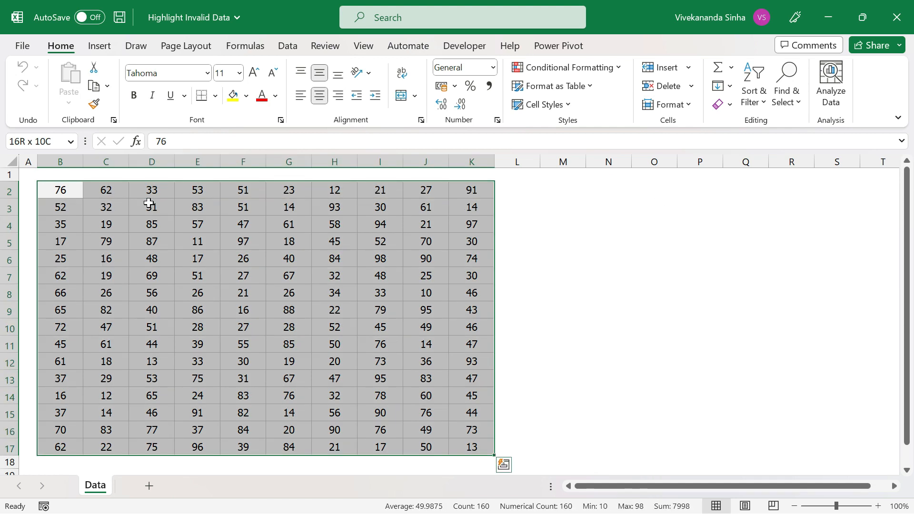
pyautogui.click(293, 49)
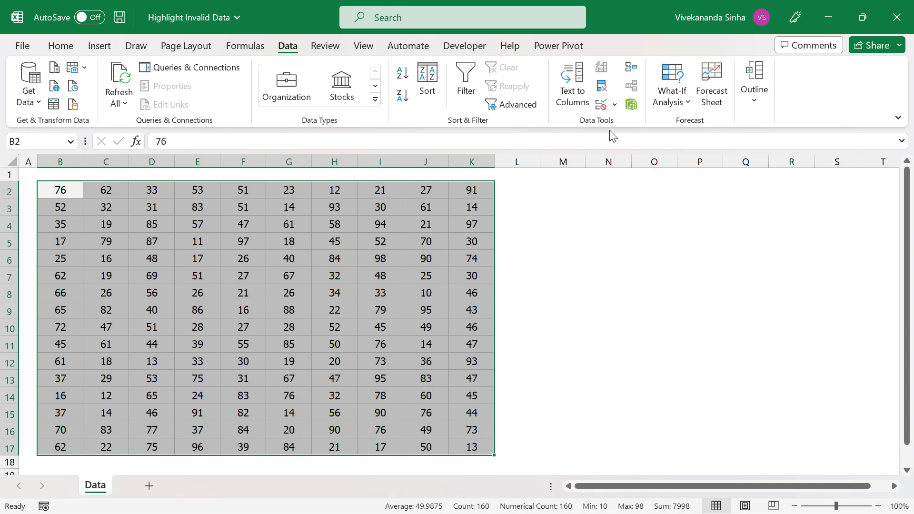
pyautogui.click(602, 106)
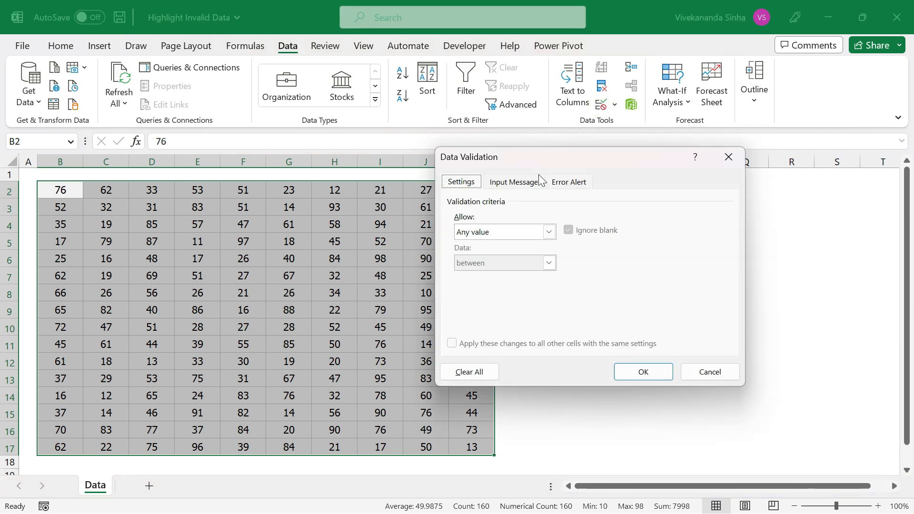
pyautogui.click(487, 232)
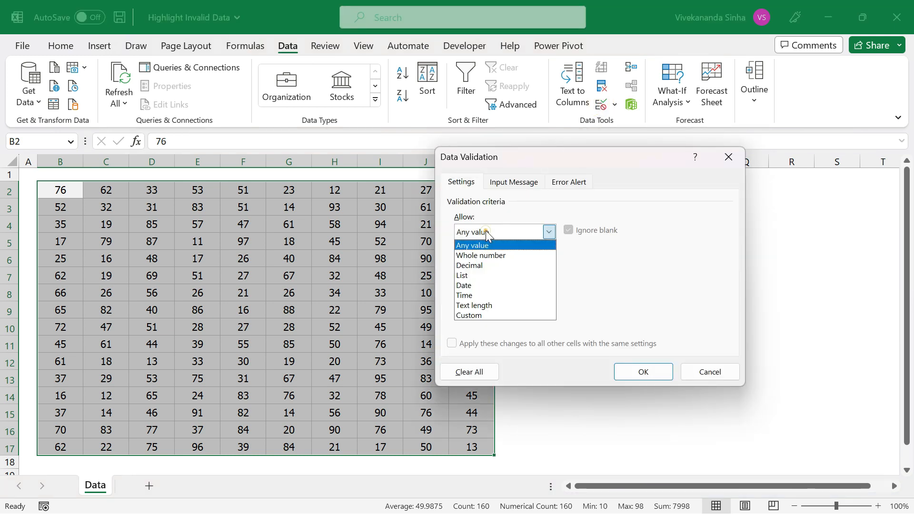
pyautogui.click(484, 255)
pyautogui.click(487, 264)
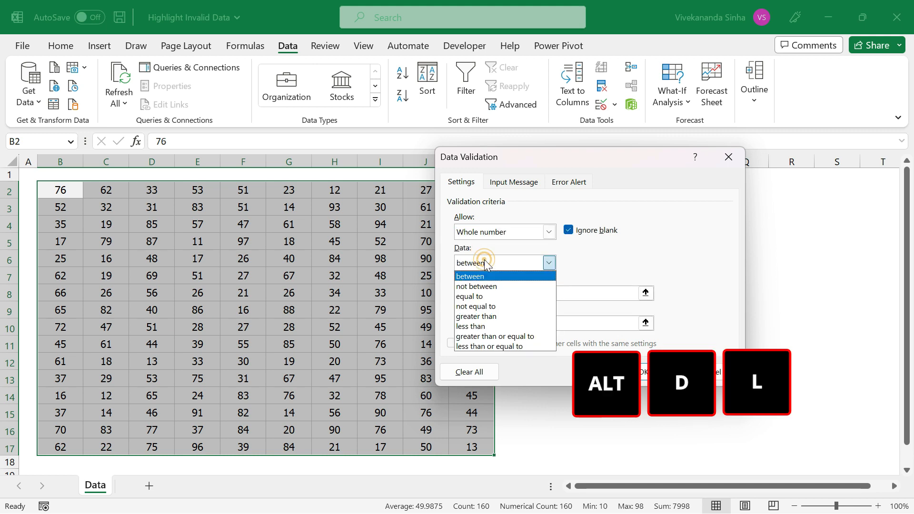
pyautogui.click(492, 336)
pyautogui.click(543, 292)
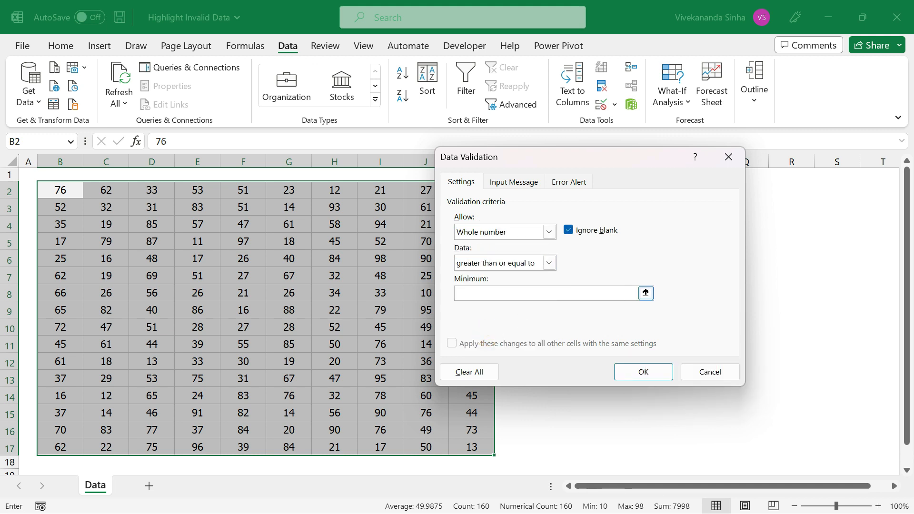
pyautogui.write('20')
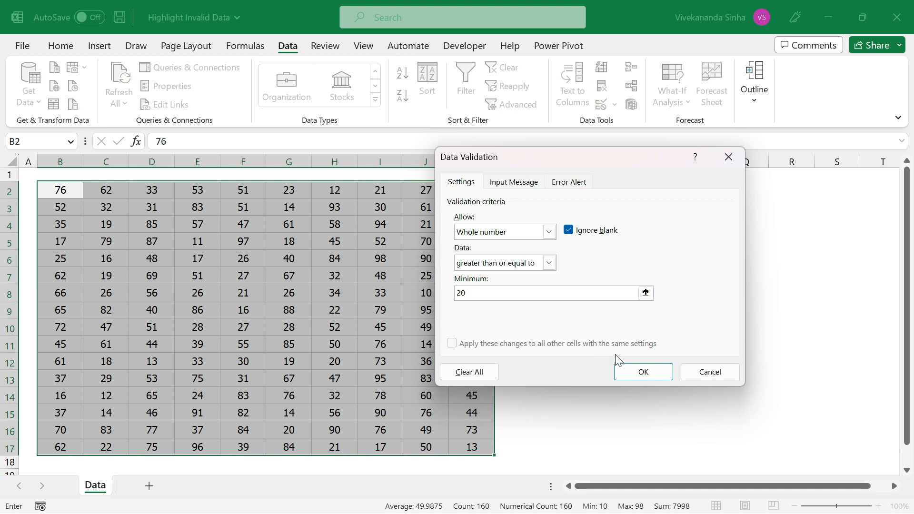
pyautogui.click(632, 372)
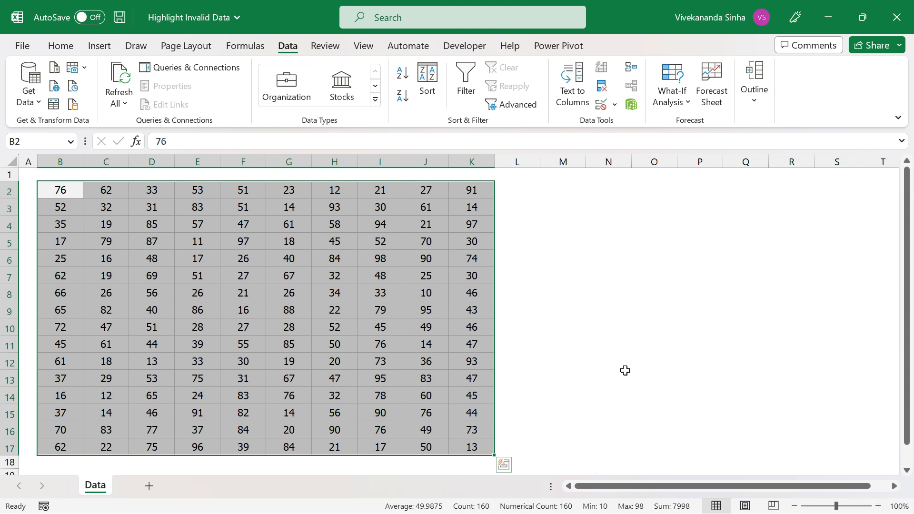
# Test the validation rule by trying to enter 17 in cell E6, then cancel the entry.
pyautogui.click(198, 259)
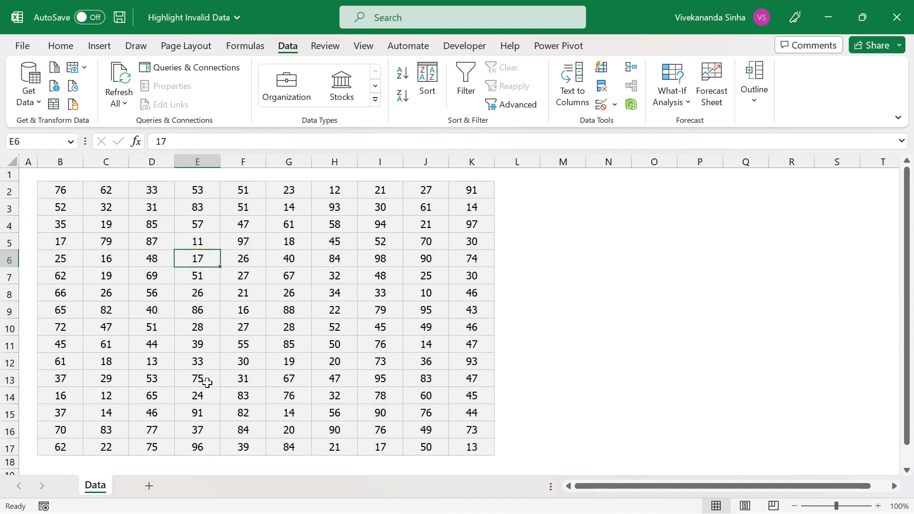
pyautogui.press('BackSpace')
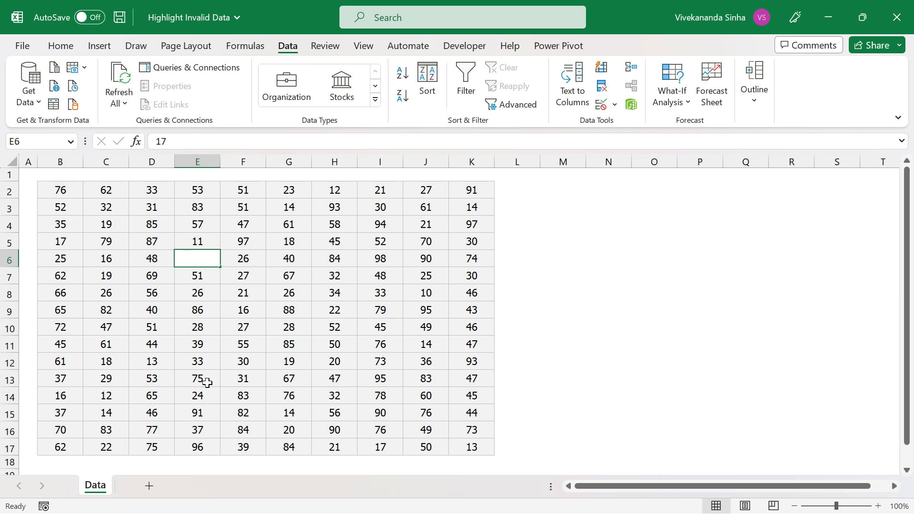
pyautogui.write('17')
pyautogui.press('Return')
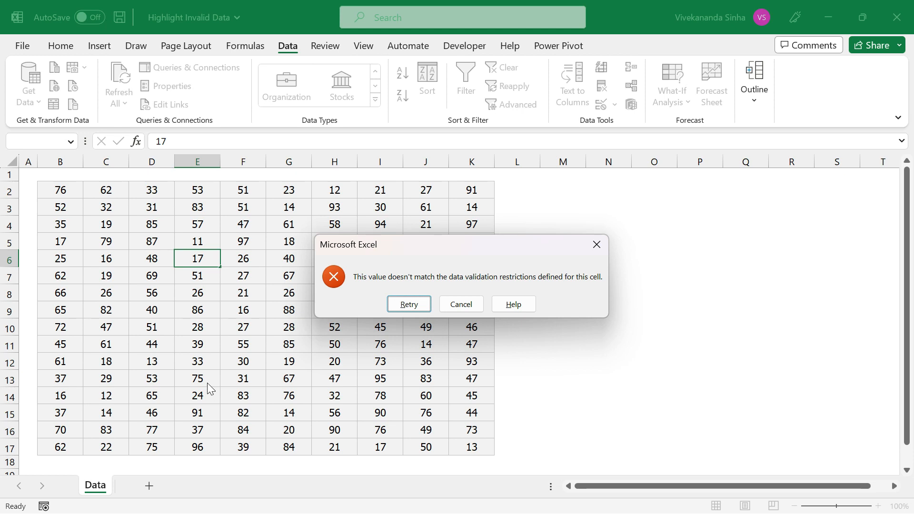
pyautogui.press('Escape')
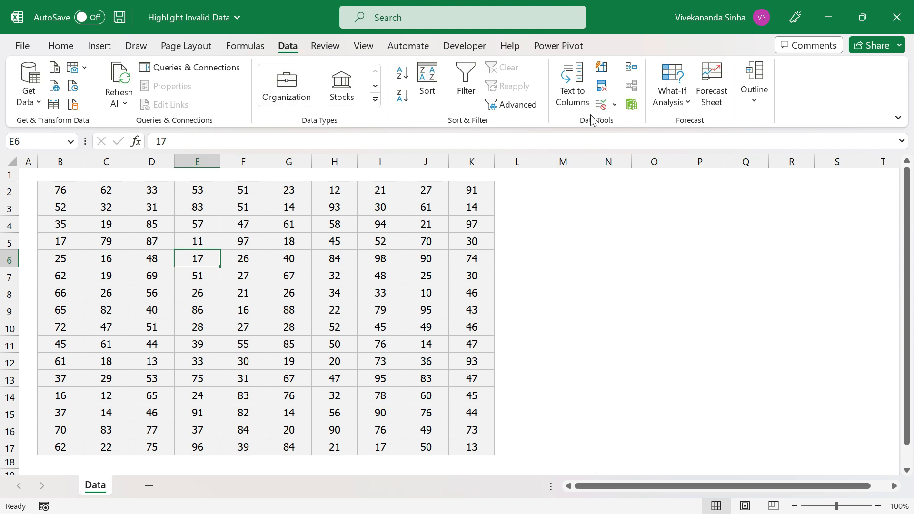
# Circle the invalid data on the sheet according to the validation rule.
pyautogui.click(615, 106)
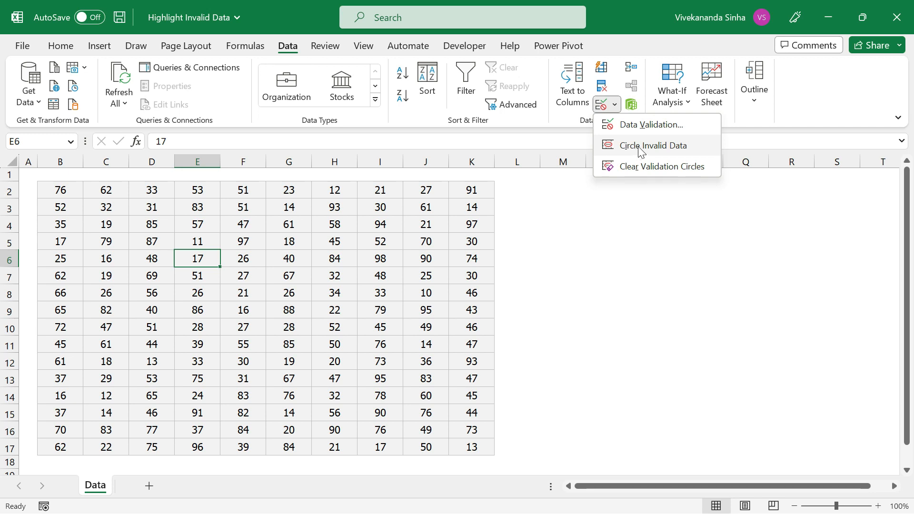
pyautogui.click(640, 148)
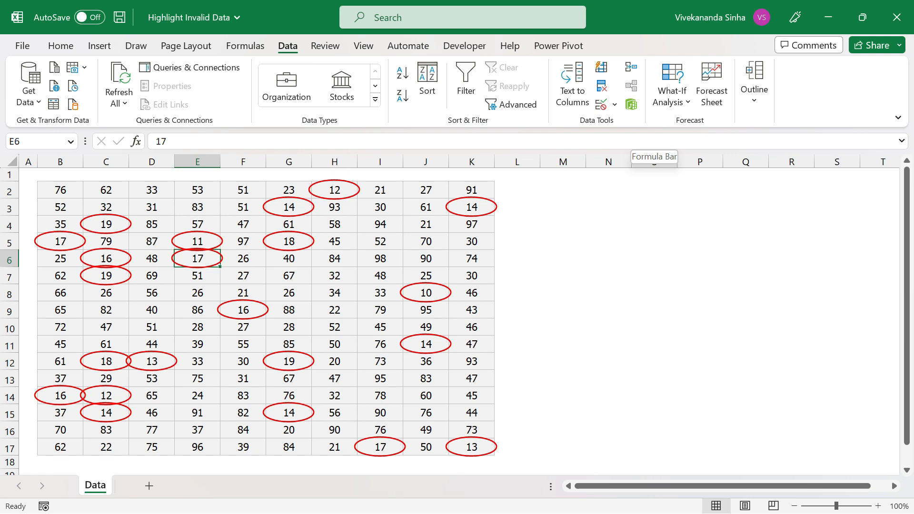
pyautogui.moveTo(62, 190); pyautogui.dragTo(475, 431)
pyautogui.moveTo(610, 221); pyautogui.dragTo(804, 326)
pyautogui.moveTo(638, 356); pyautogui.dragTo(786, 441)
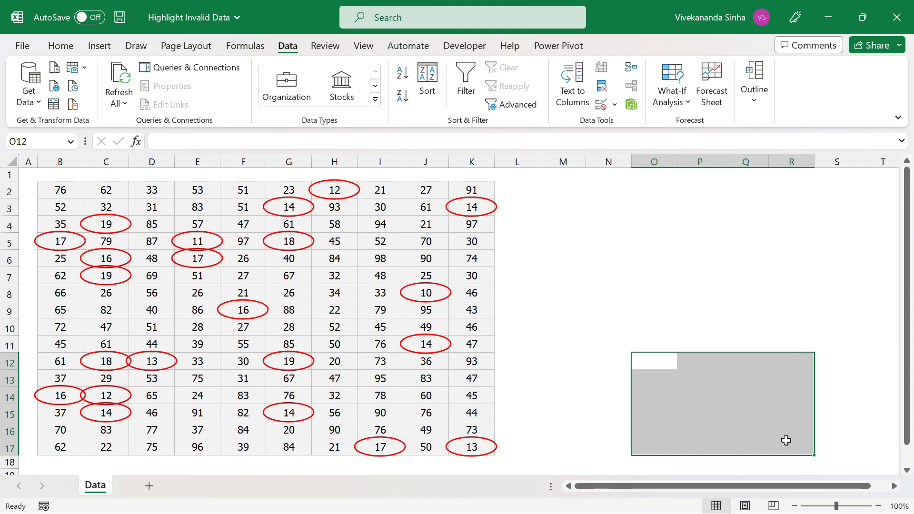
pyautogui.click(420, 228)
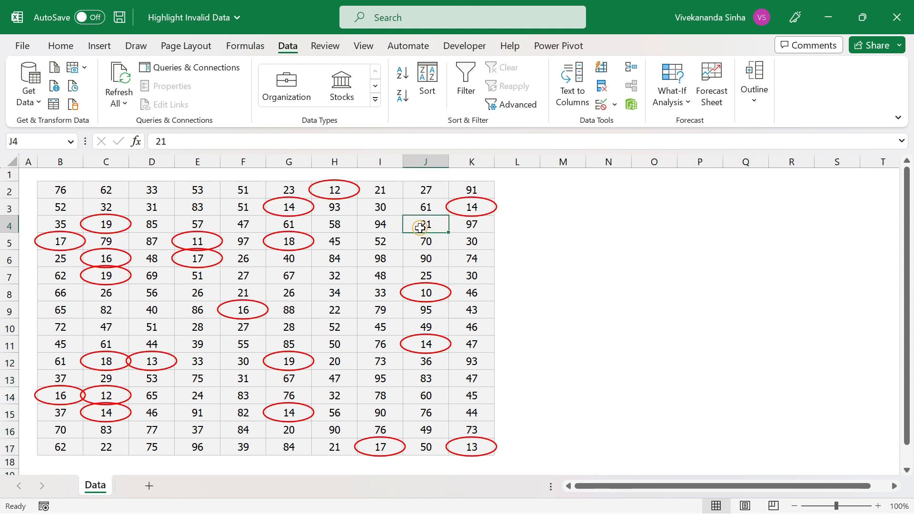
pyautogui.click(545, 234)
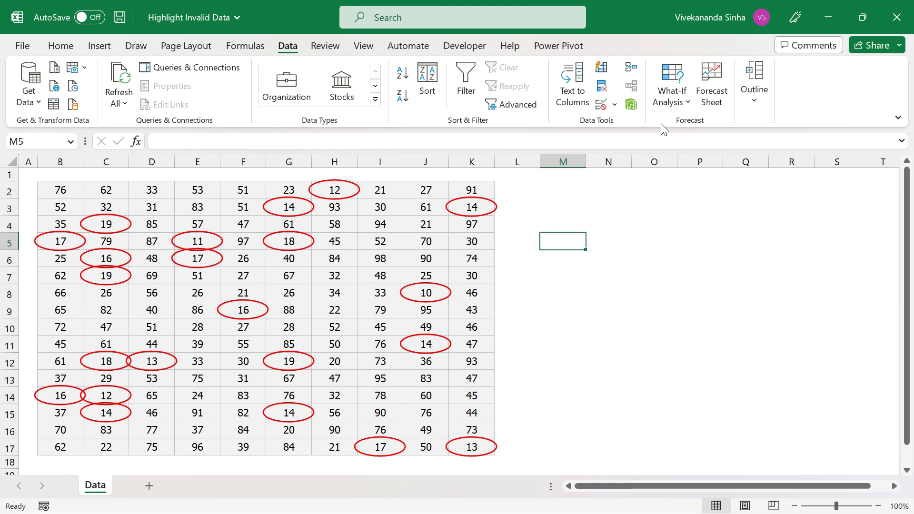
# Reapply the invalid data circles and clear all validation circles from the sheet.
pyautogui.click(615, 105)
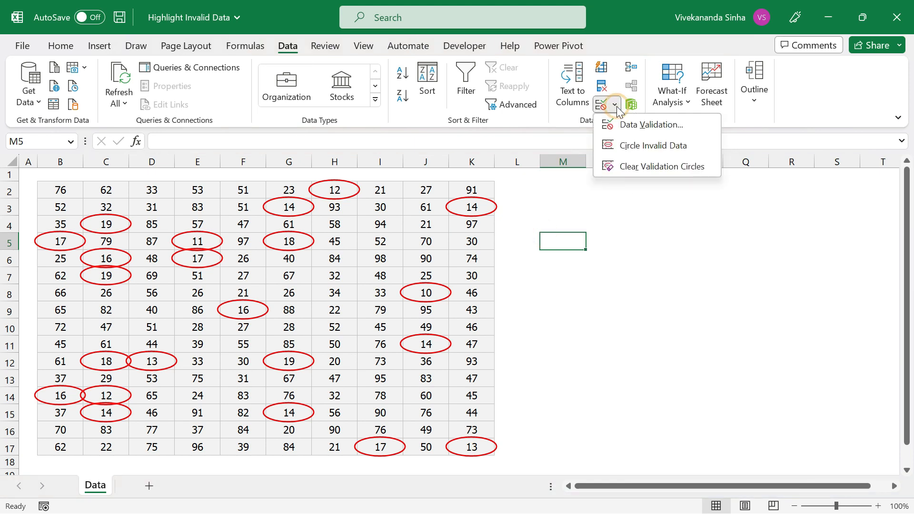
pyautogui.click(635, 146)
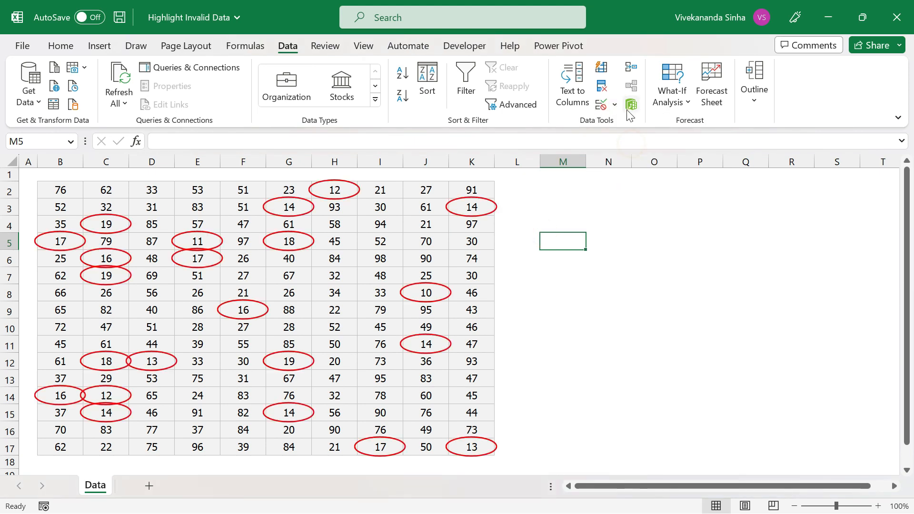
pyautogui.click(615, 105)
pyautogui.click(638, 166)
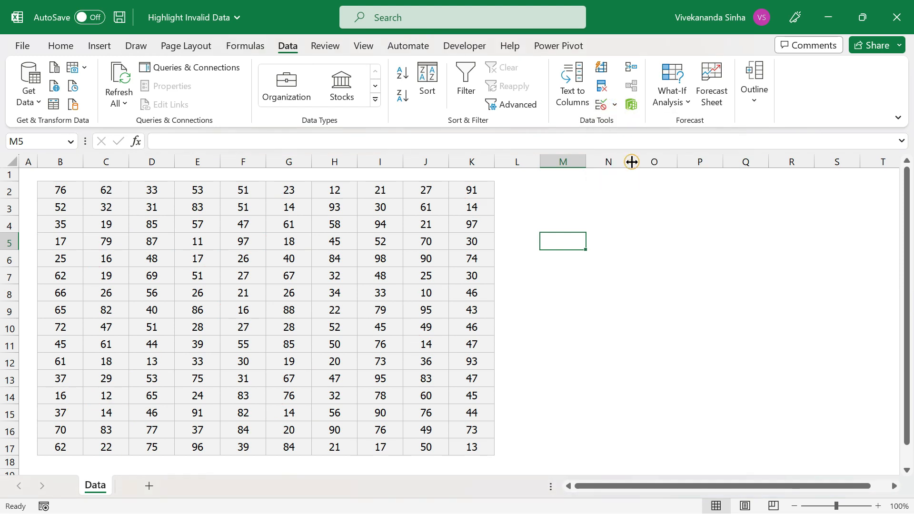
# Circle the invalid data again and correct the circled value in cell F9 to 25.
pyautogui.click(615, 105)
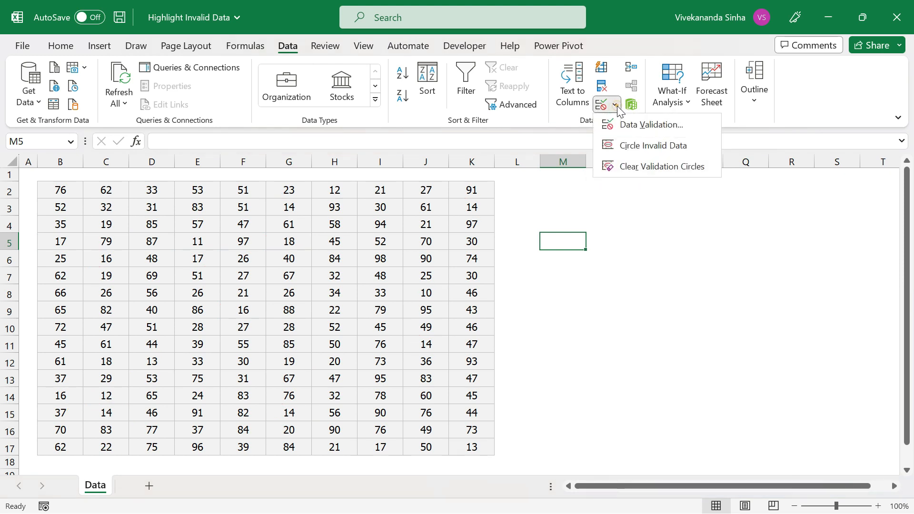
pyautogui.click(628, 145)
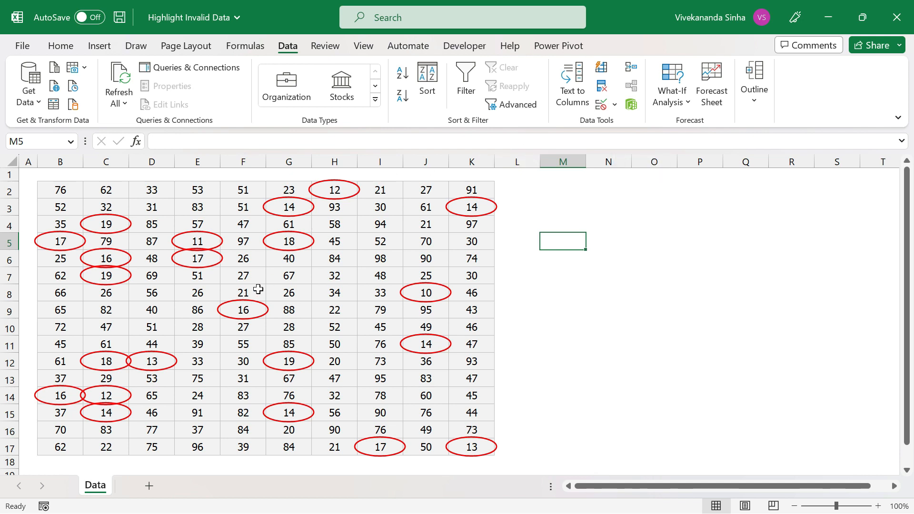
pyautogui.click(244, 307)
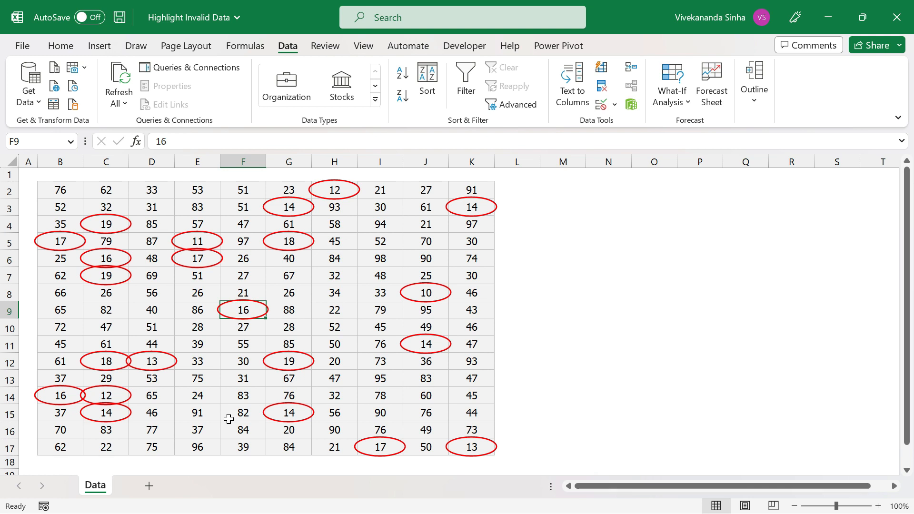
pyautogui.write('25')
pyautogui.press('Return')
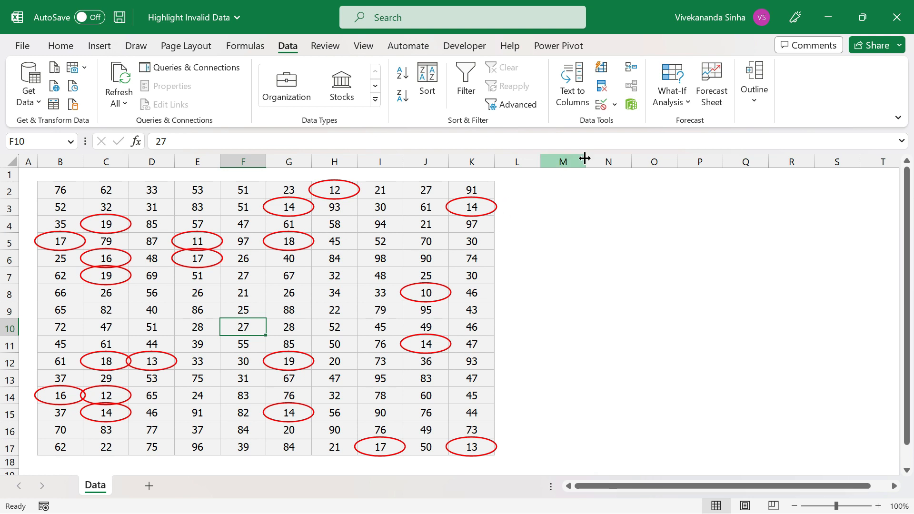
# Refresh the circles around the remaining invalid values, then remove all validation circles.
pyautogui.click(614, 105)
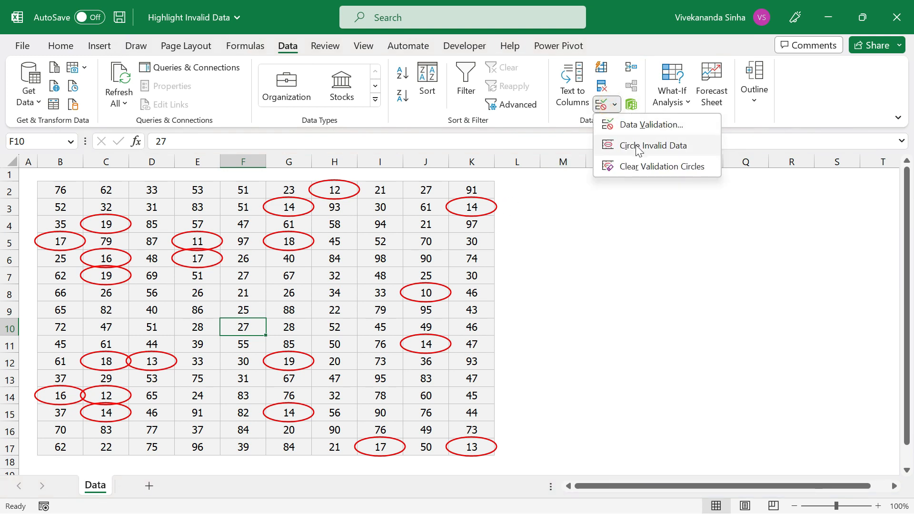
pyautogui.click(637, 145)
pyautogui.click(614, 104)
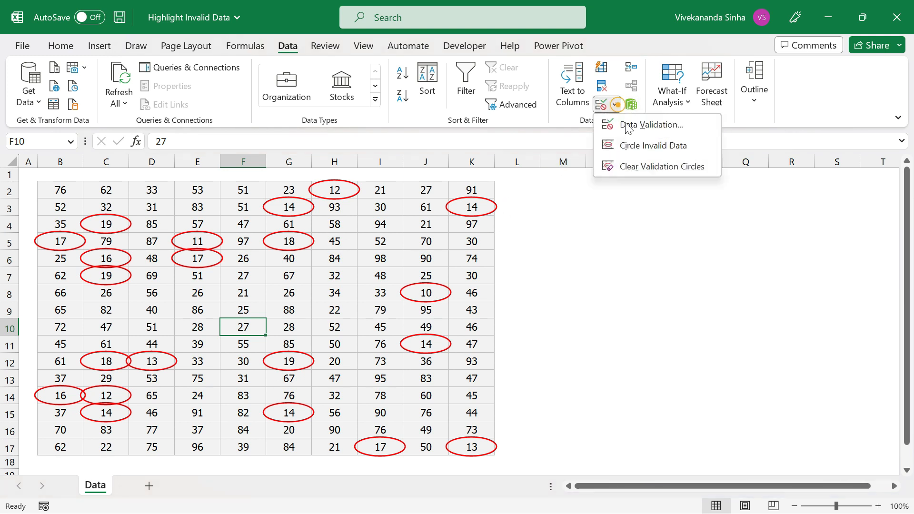
pyautogui.click(629, 166)
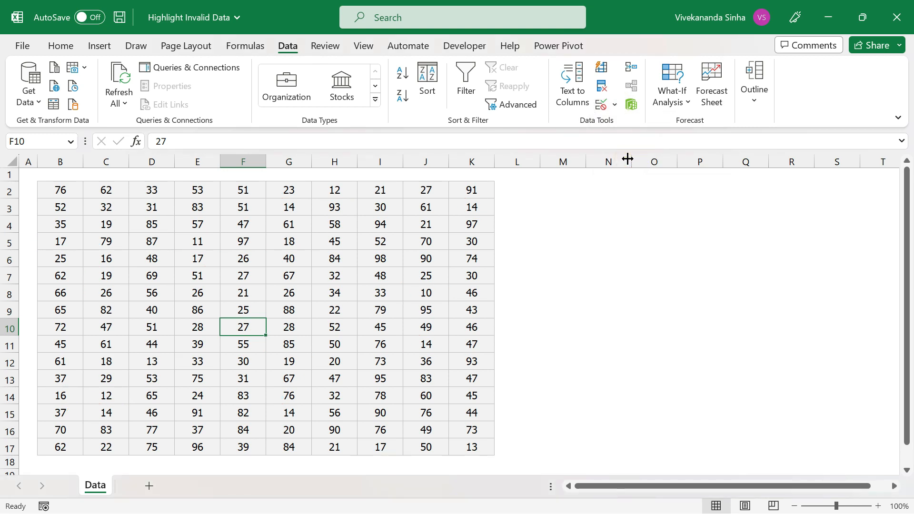